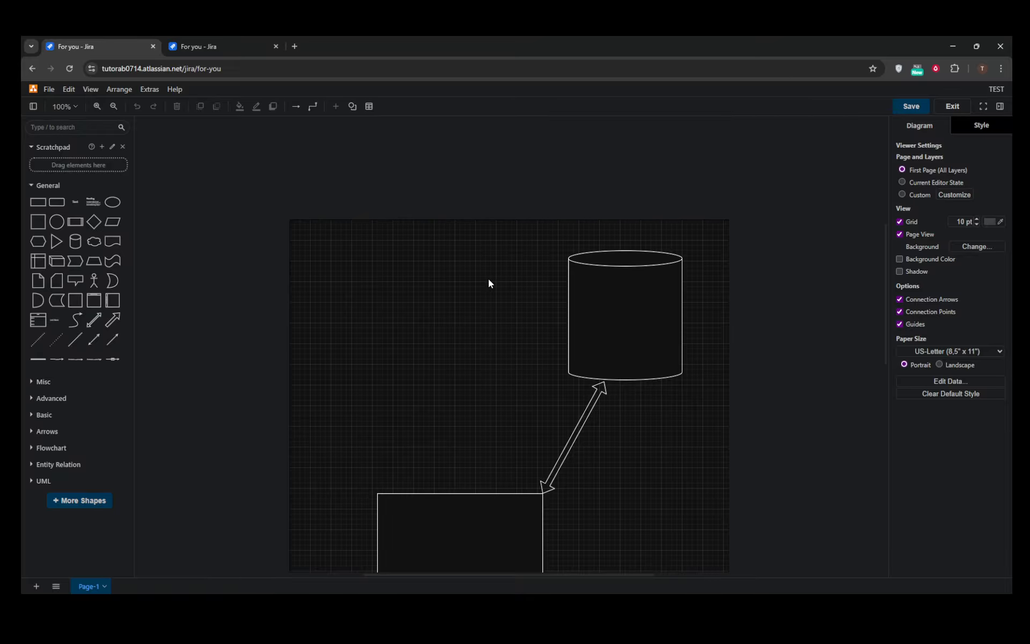
Open the TEST diagram of issue SCRUM-3 for editing from the draw.io Diagrams app in Jira
scroll(388, 261, down, 4)
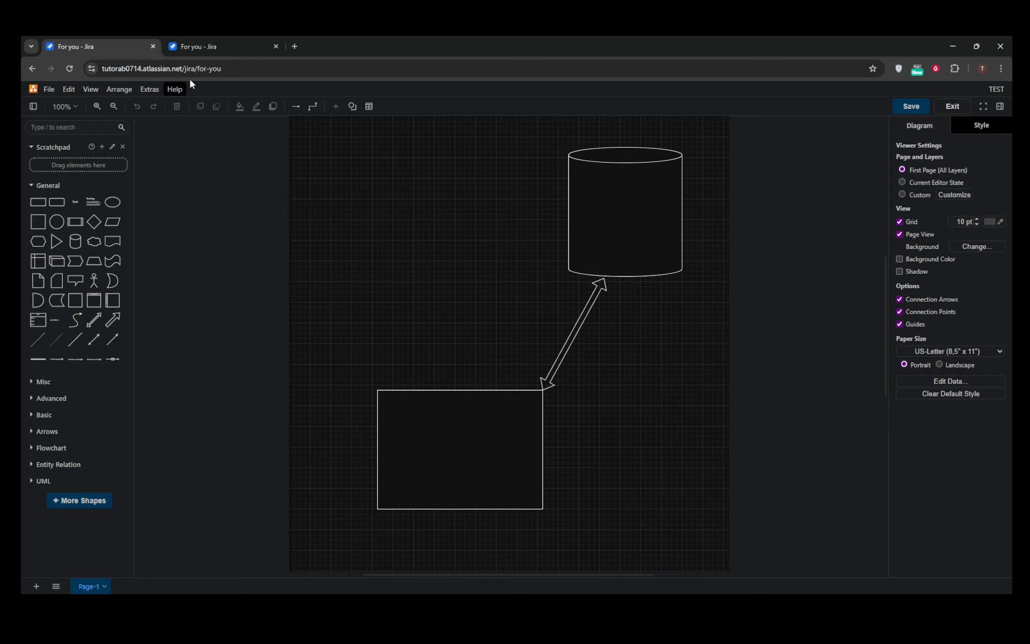
click(232, 39)
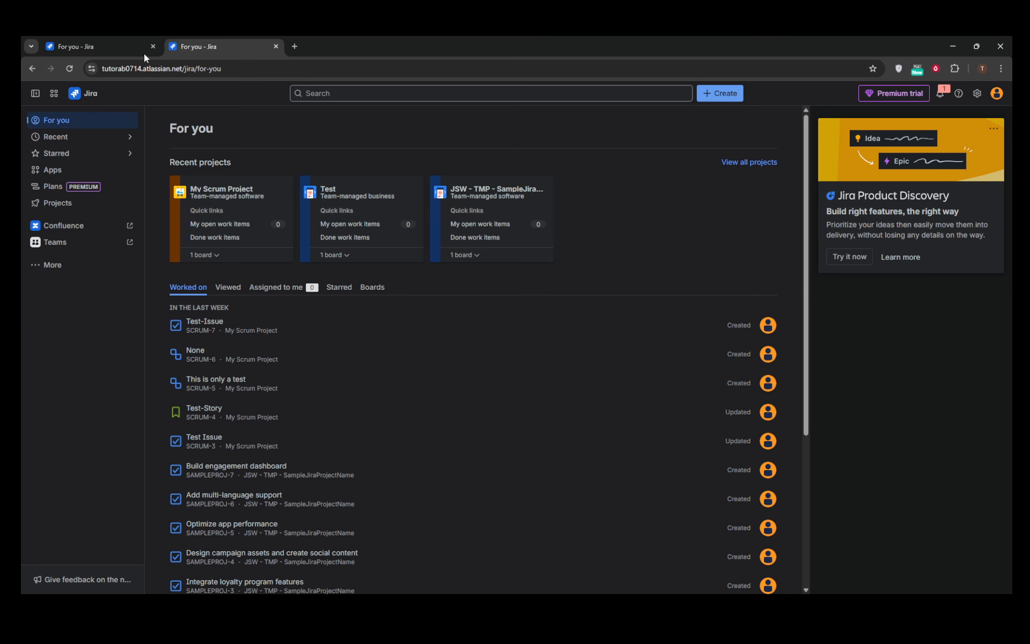
click(109, 171)
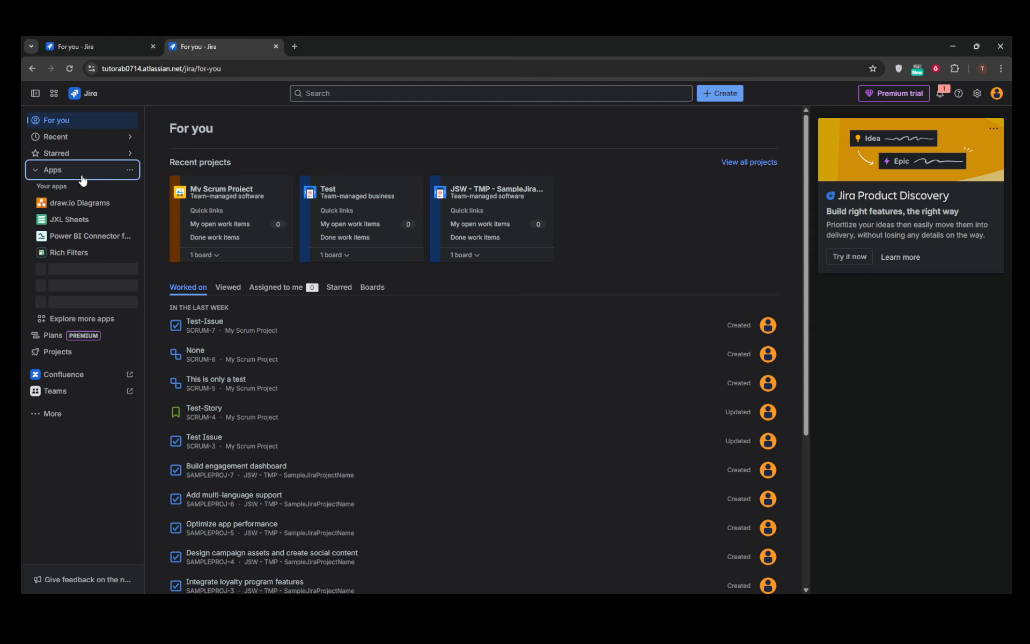
click(86, 203)
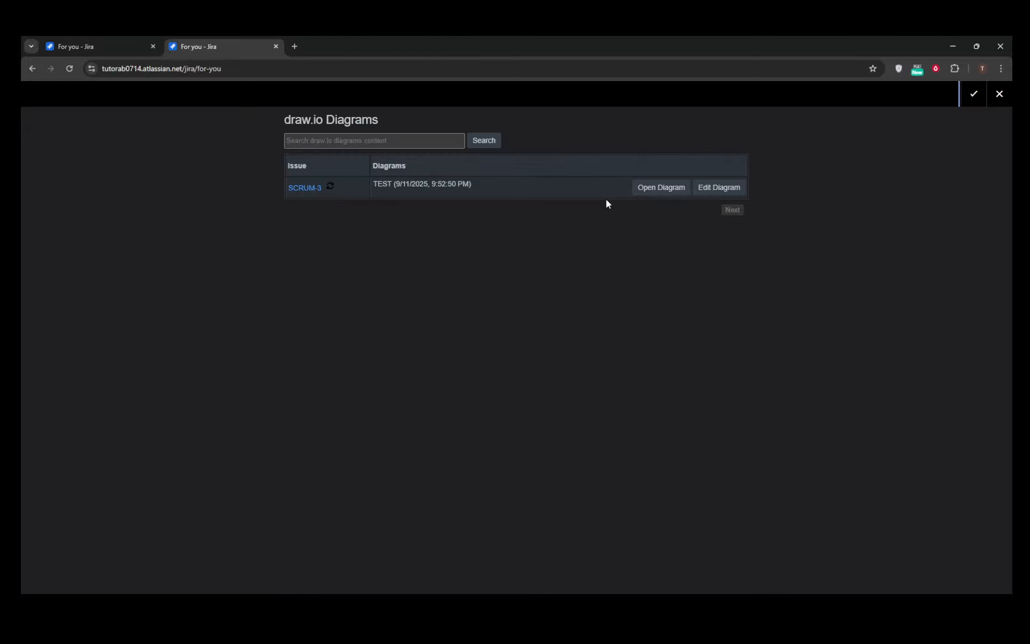
click(711, 191)
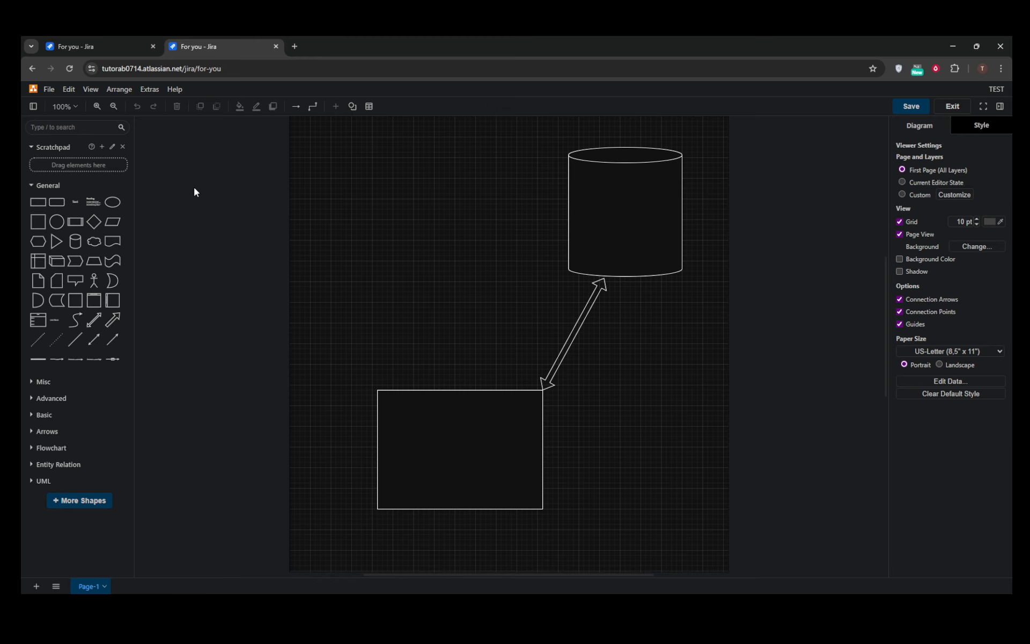
Show the Layers window and move it to the empty area beside the diagram page
click(92, 91)
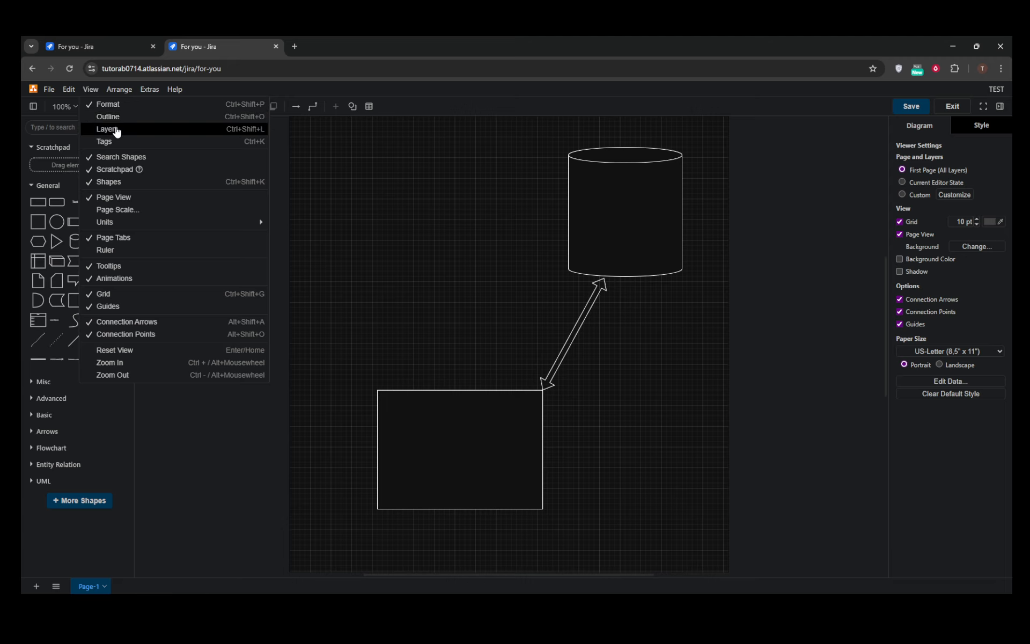
click(117, 131)
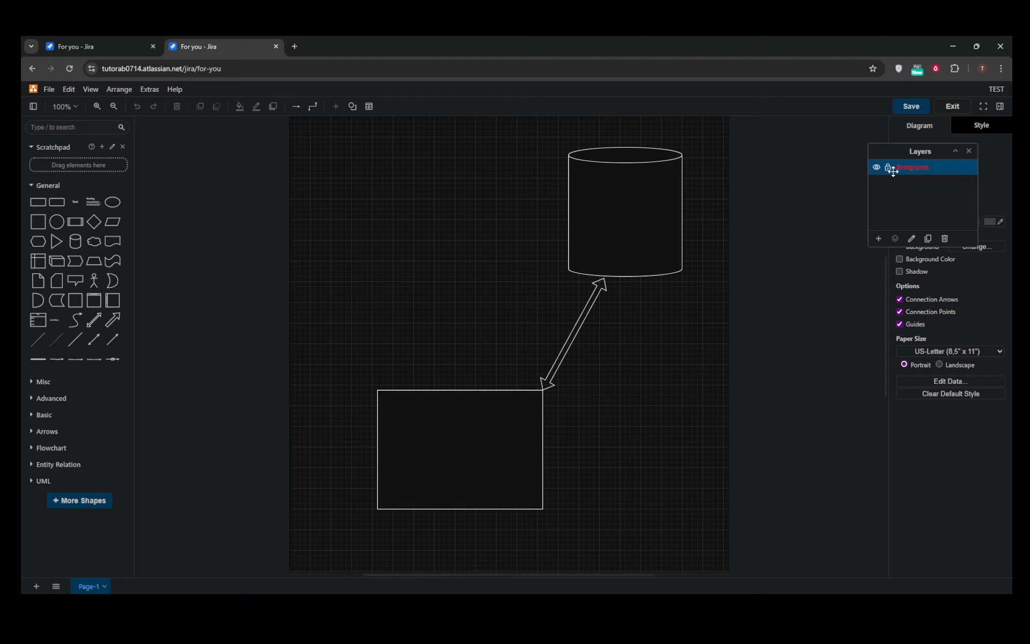
drag(892, 148, 782, 154)
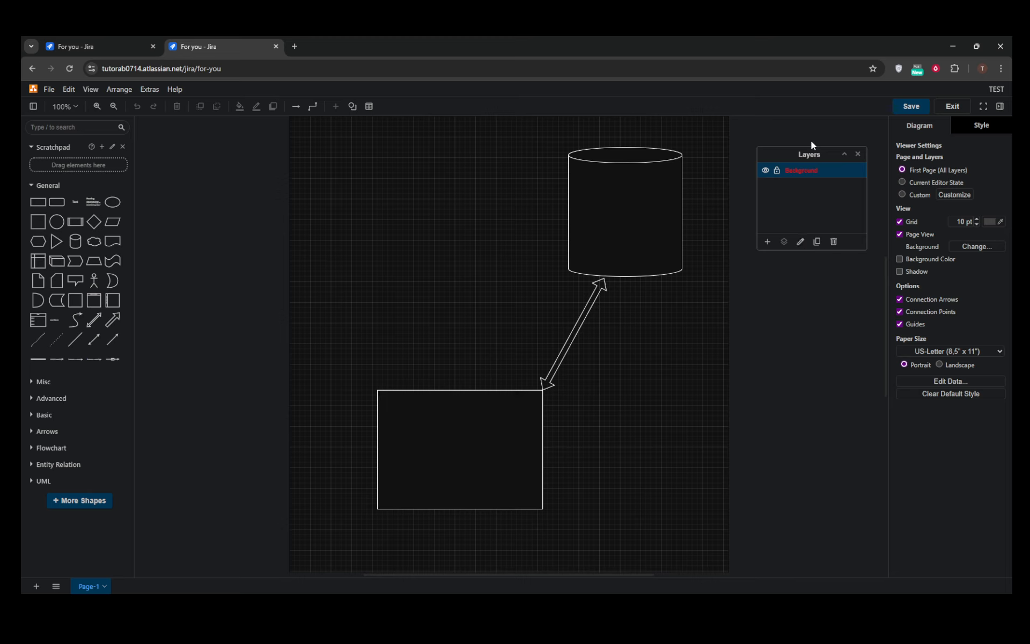
Add a new layer to the diagram and name it BG1
click(767, 242)
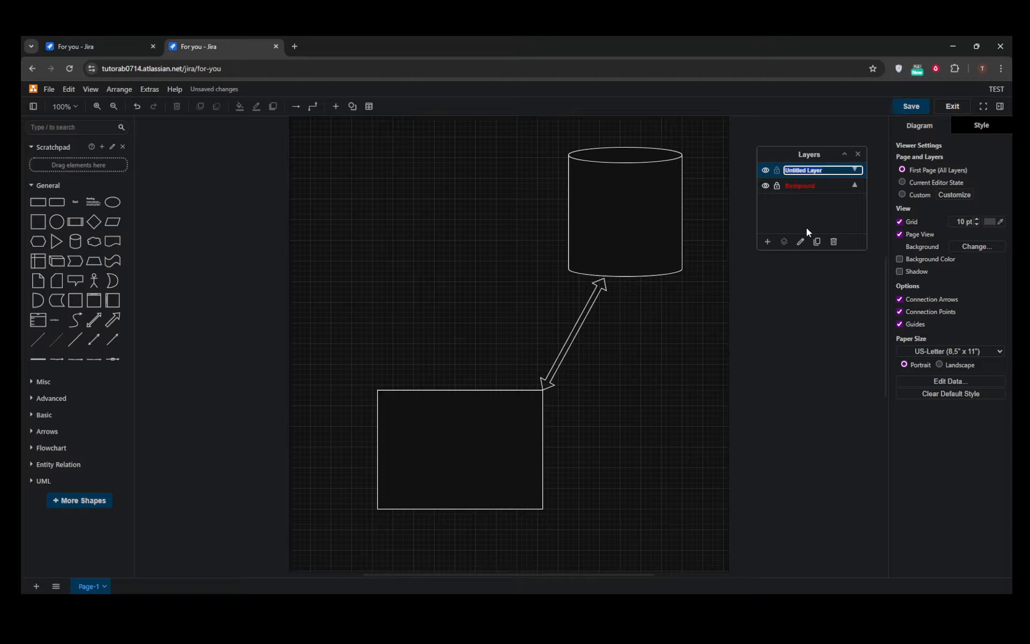
key(BackSpace)
text(BG1)
key(Return)
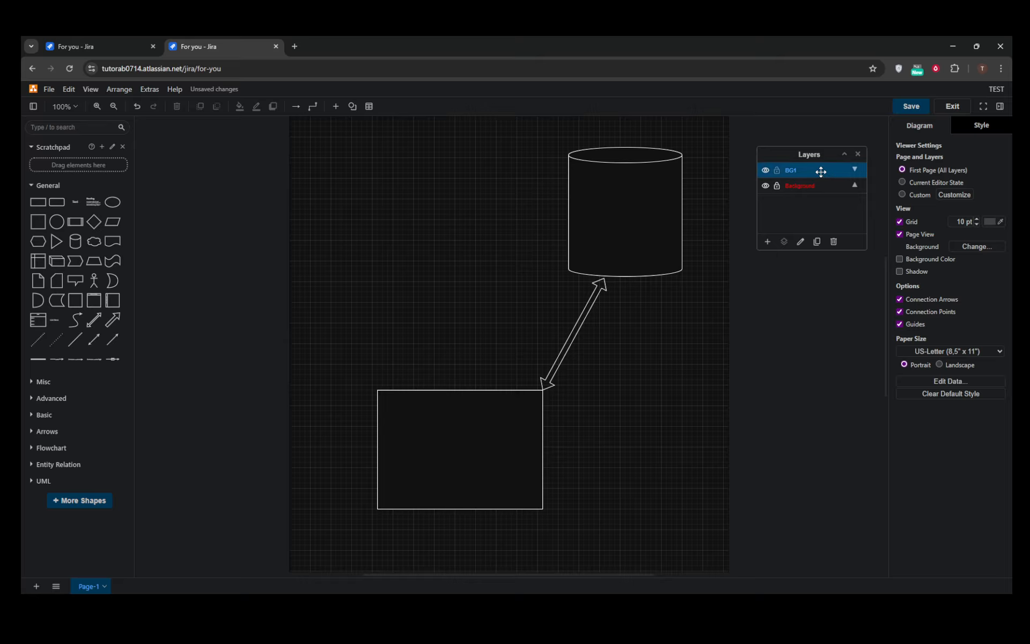
double_click(822, 172)
click(824, 214)
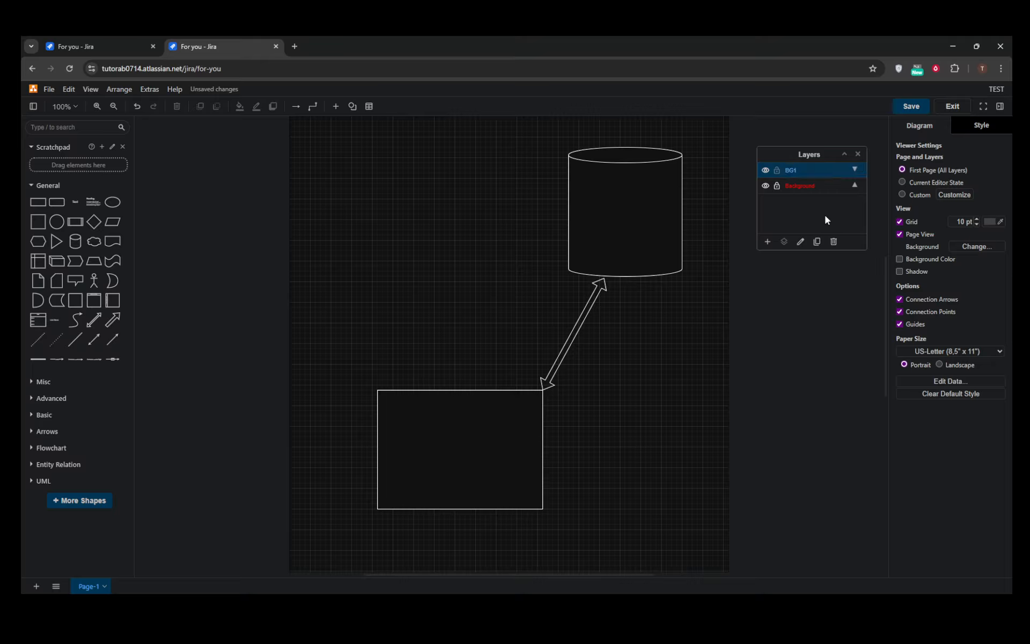
Place a cylinder on the BG1 layer, position it above the rectangle and enlarge it to nearly the existing cylinder's size
click(817, 185)
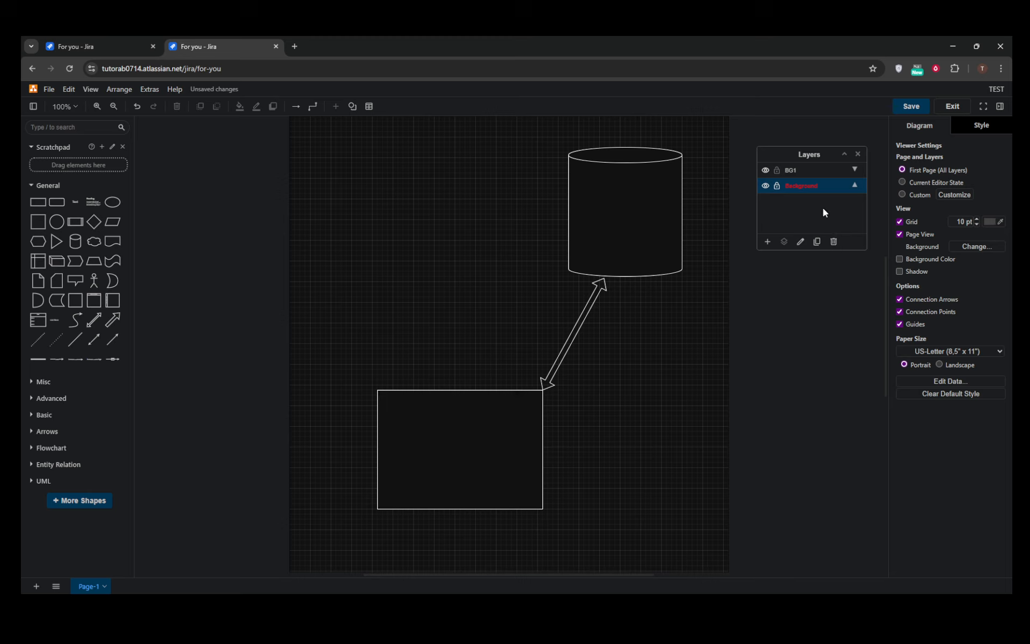
click(822, 172)
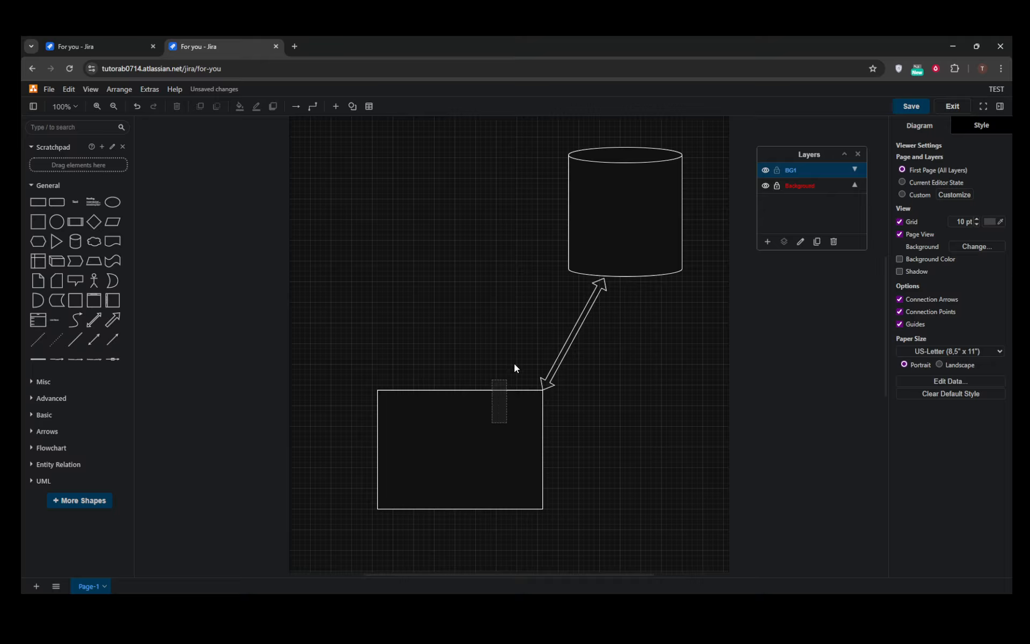
click(75, 242)
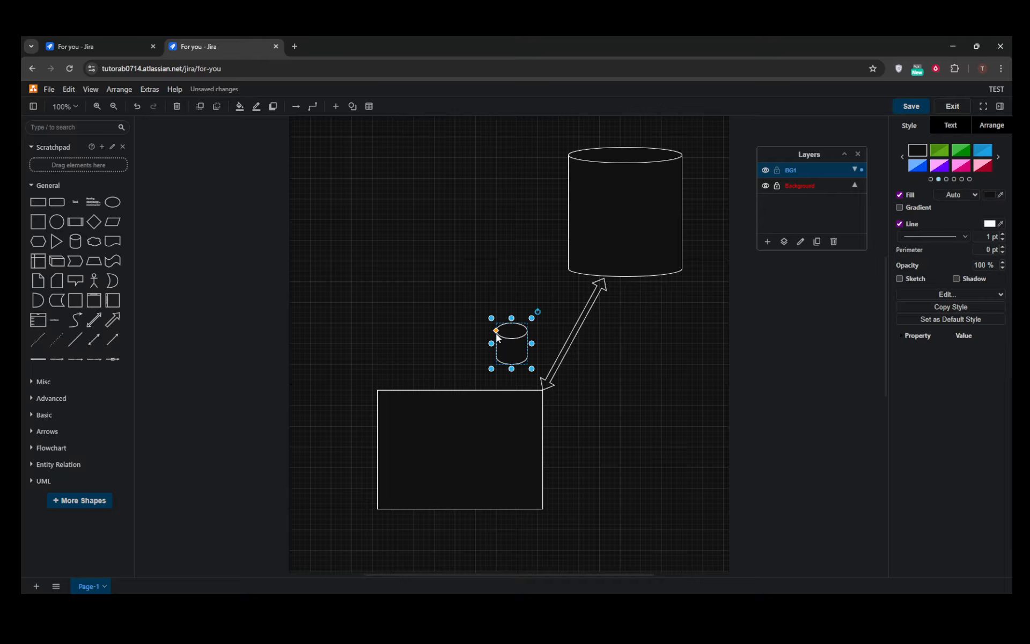
drag(496, 337, 426, 299)
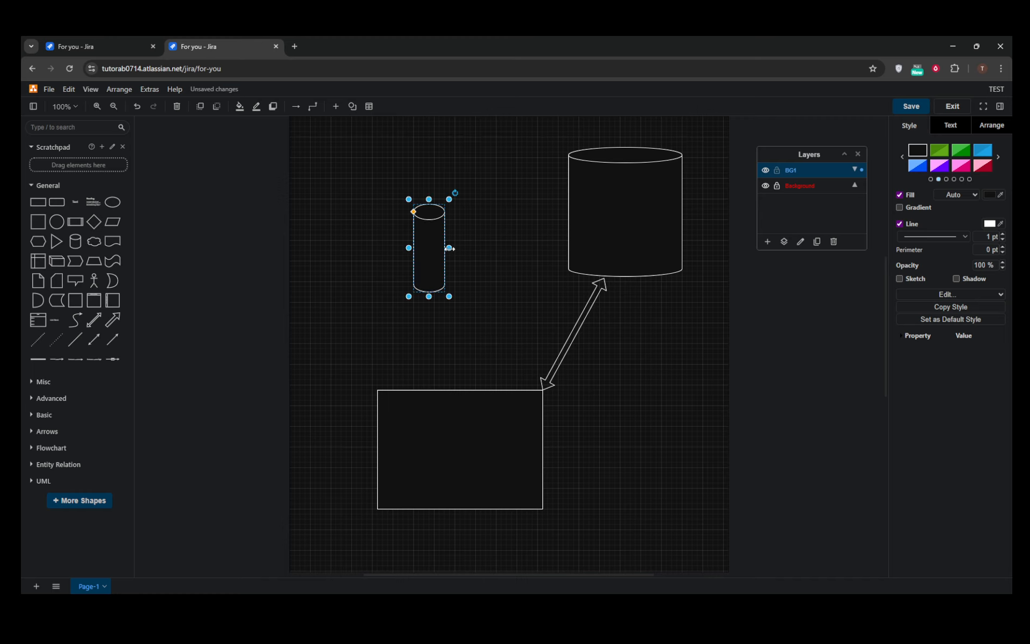
drag(445, 248, 407, 226)
right_click(409, 227)
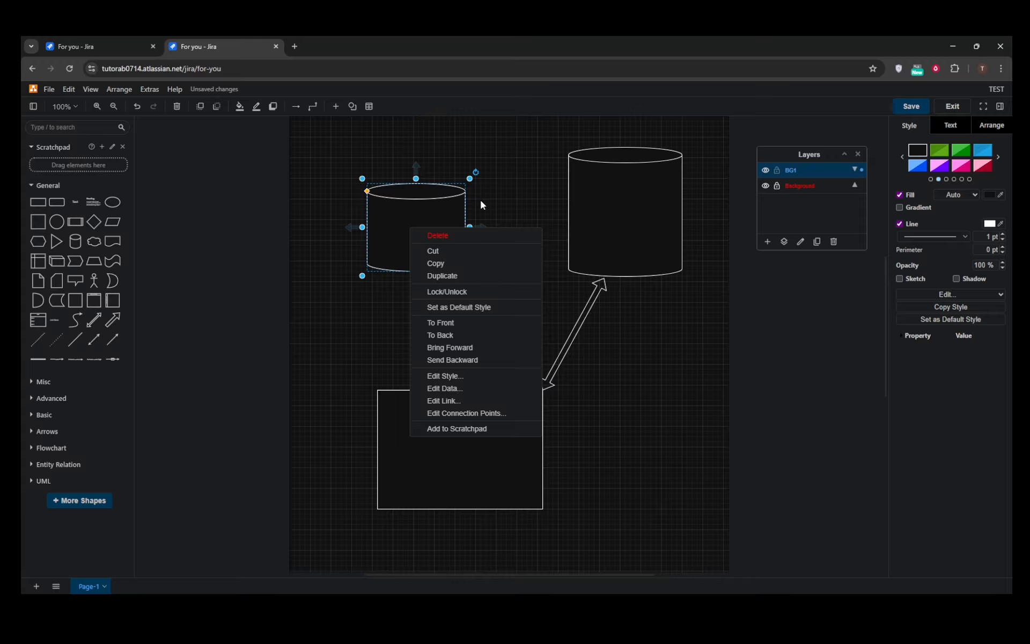
click(532, 197)
click(533, 198)
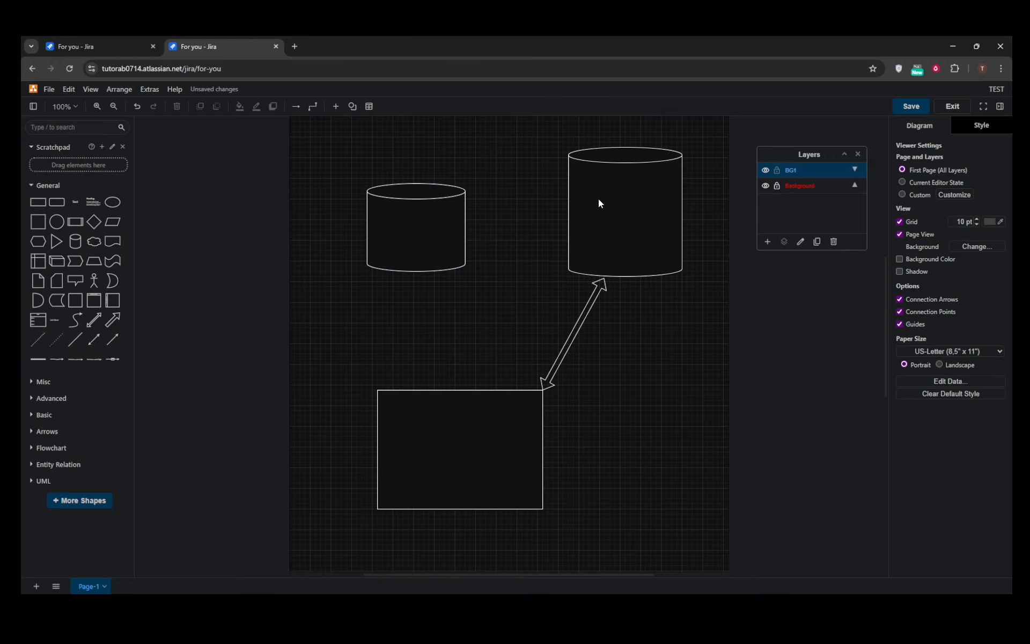
Unlock the Background layer and leave the BG1 layer unlocked
right_click(632, 202)
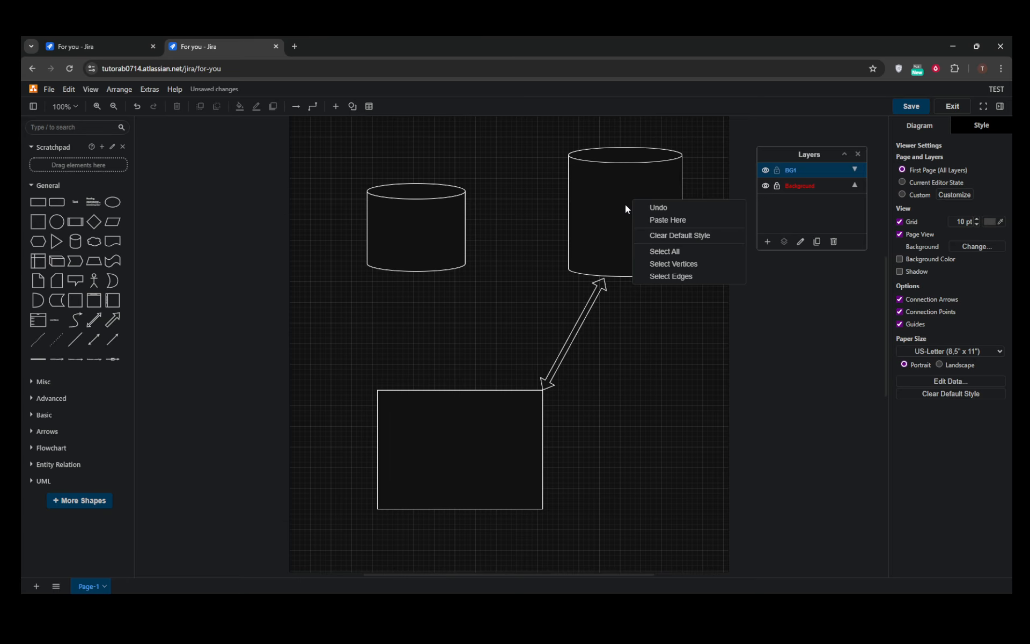
click(815, 188)
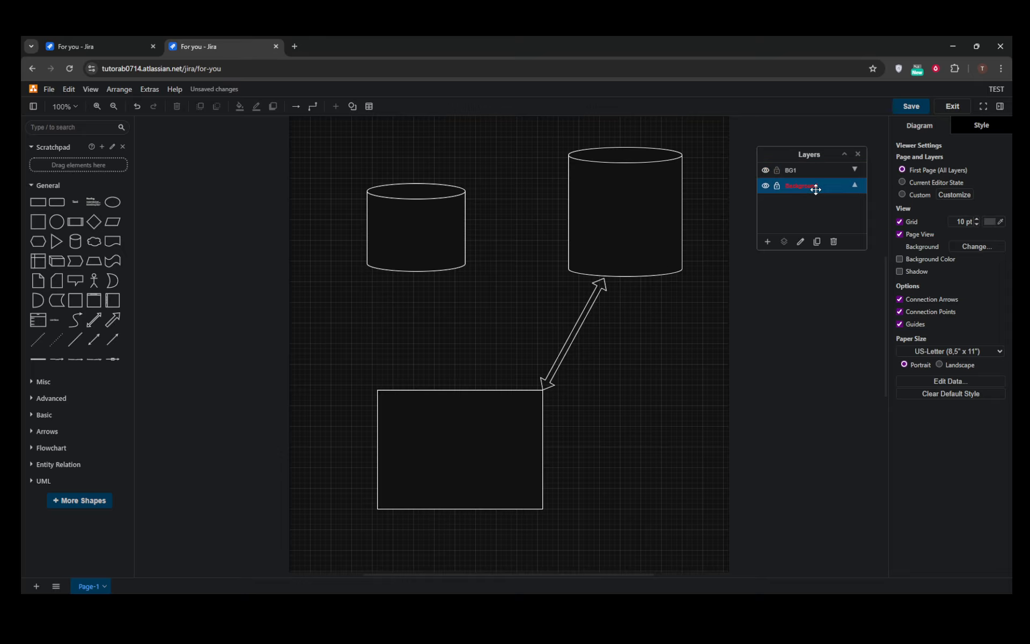
click(777, 187)
click(776, 170)
click(776, 170)
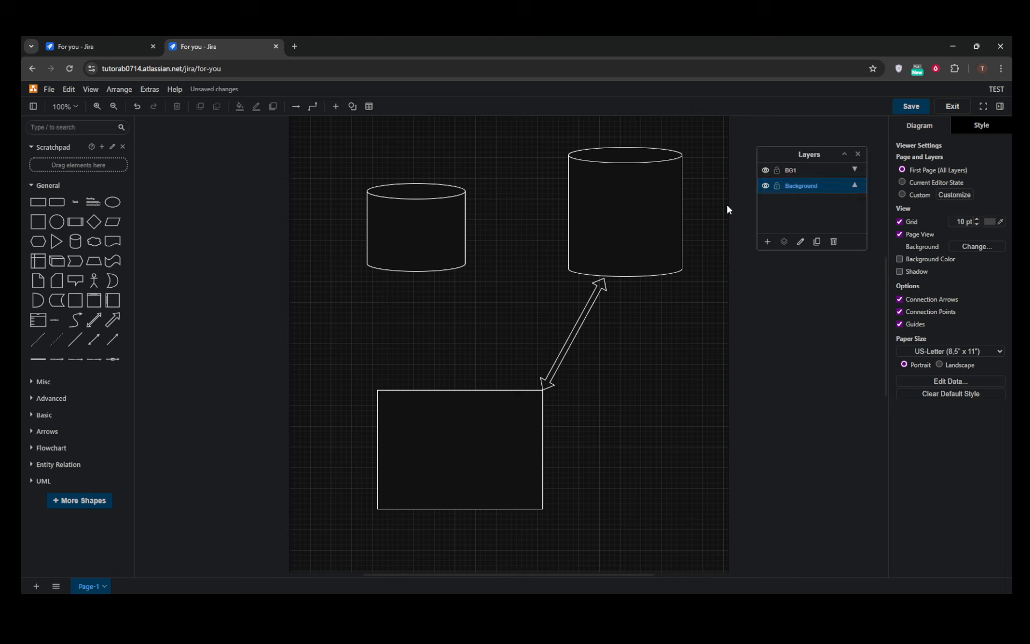
Review the shape actions available for the large cylinder on the Background layer
click(434, 206)
click(650, 203)
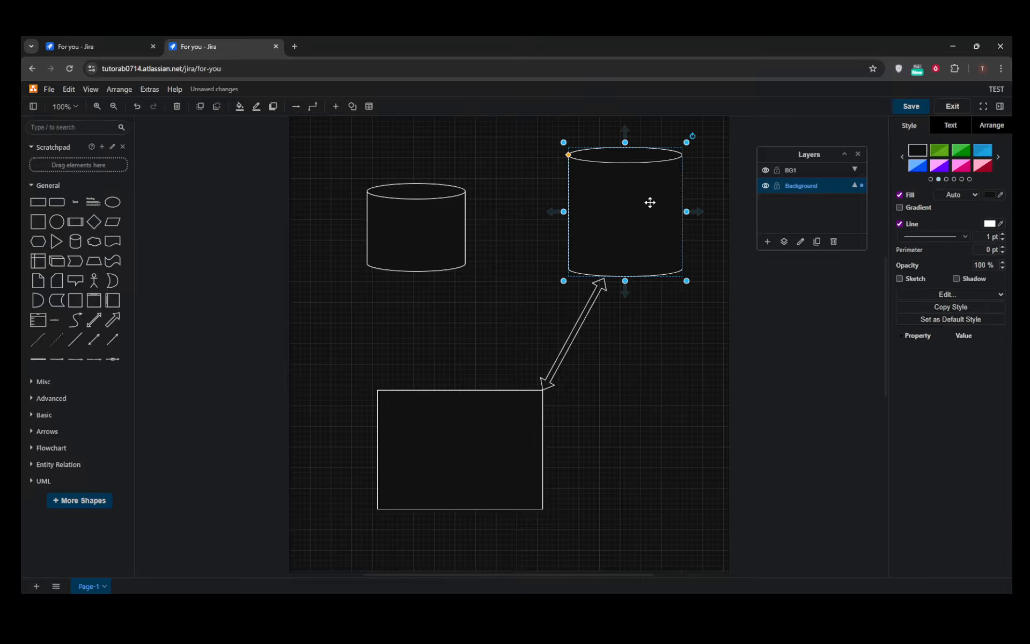
right_click(650, 202)
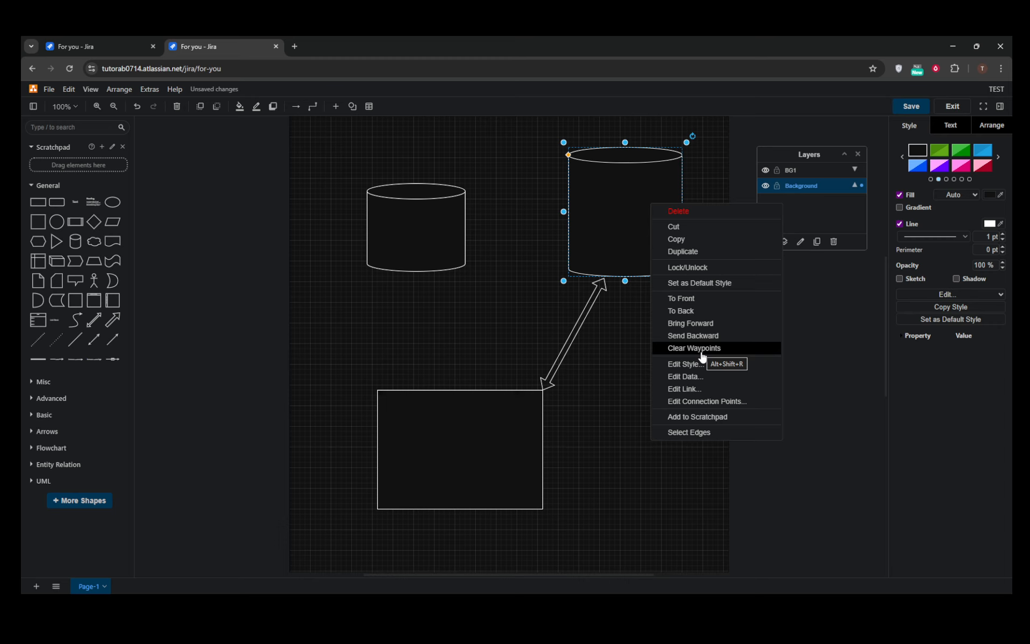
click(717, 152)
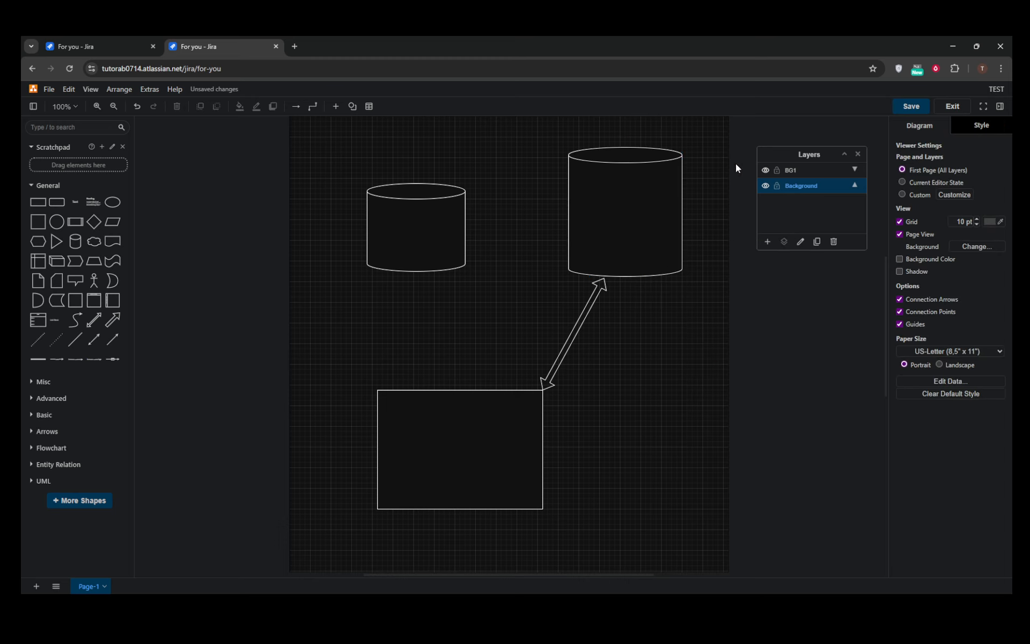
Hide and restore the Background layer and the BG1 layer in turn to check which shapes belong to each
click(766, 187)
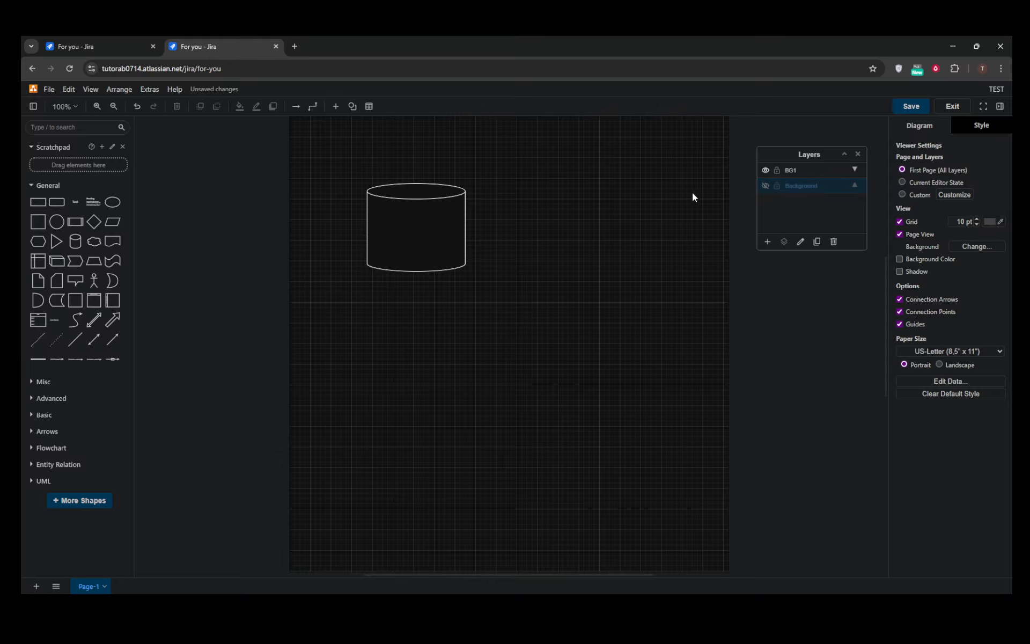
click(436, 216)
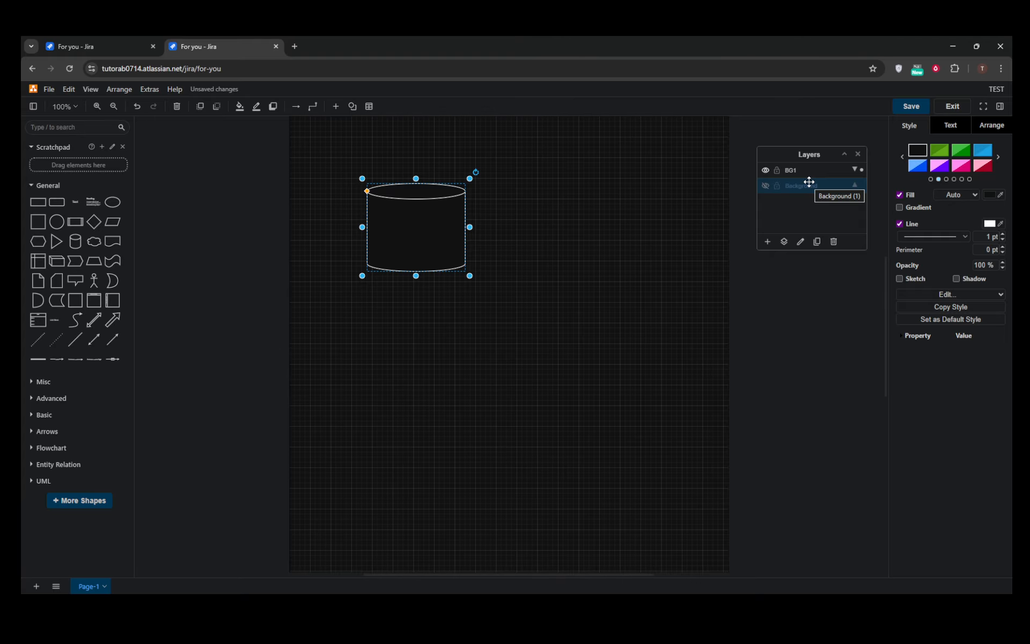
click(765, 186)
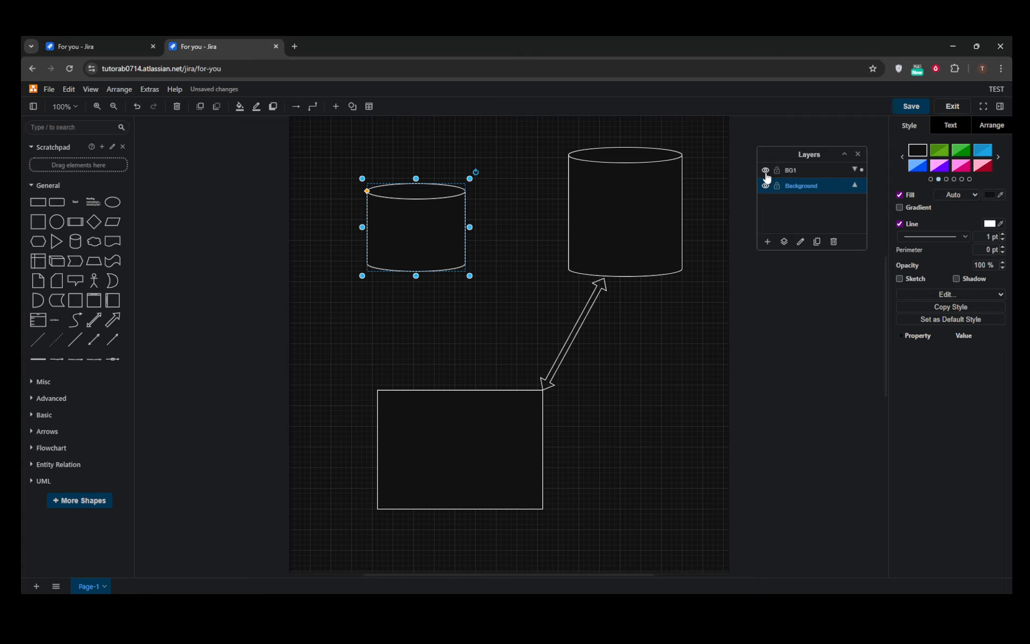
click(765, 171)
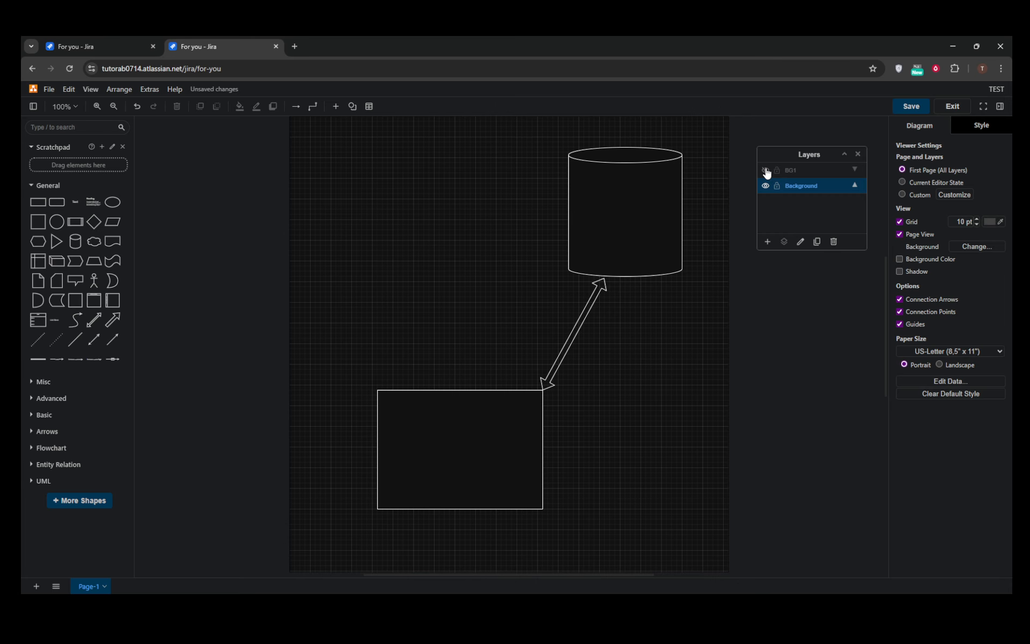
click(765, 171)
click(398, 209)
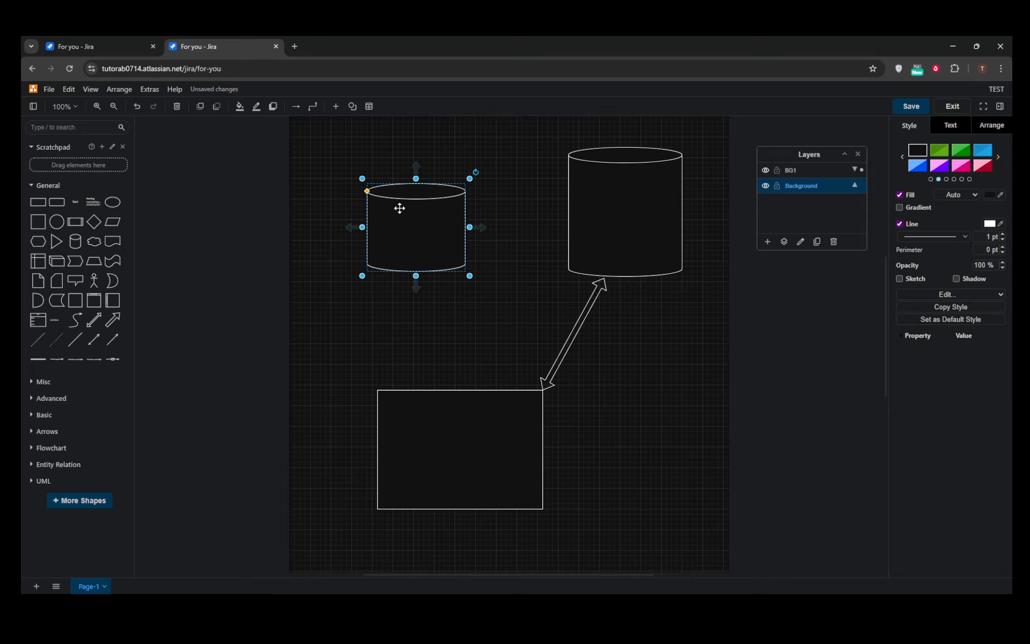